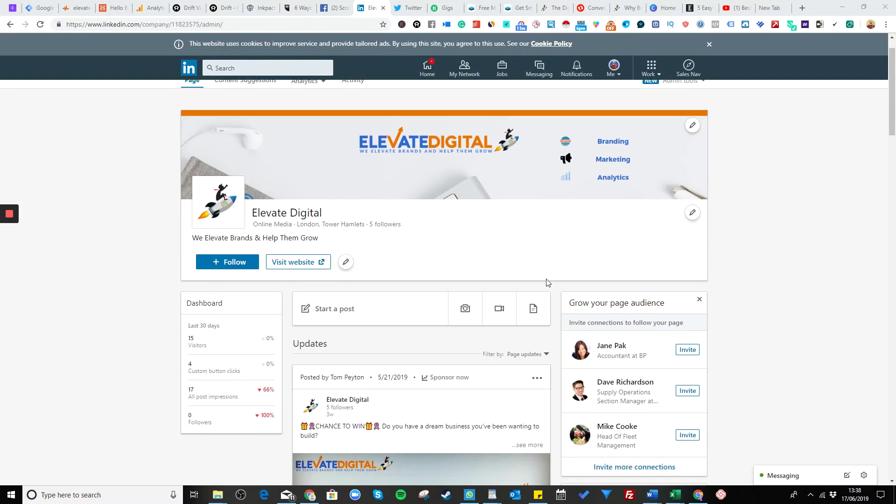
{"action": "scroll", "coordinate": [548, 283], "scroll_direction": "down", "scroll_amount": 3}
{"action": "scroll", "coordinate": [651, 276], "scroll_direction": "down", "scroll_amount": 3}
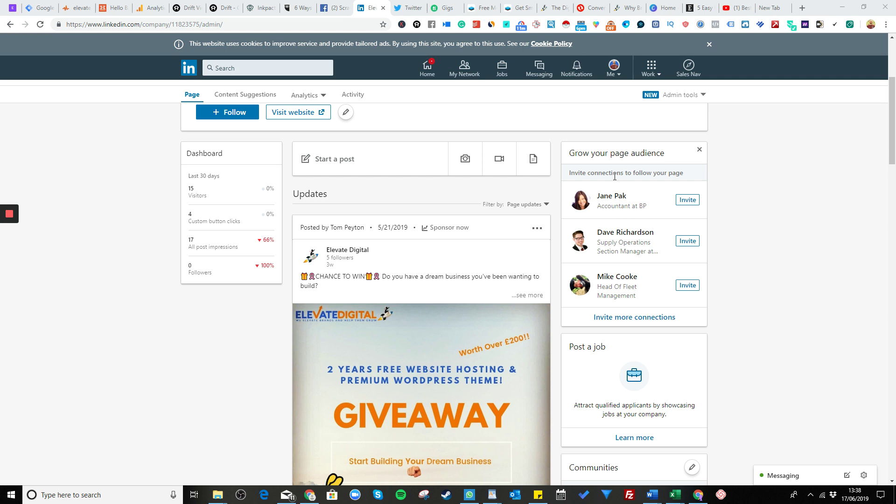
Open the Elevate Digital invite dialog via 'Invite more connections' and browse the connection list
{"action": "left_click", "coordinate": [634, 317]}
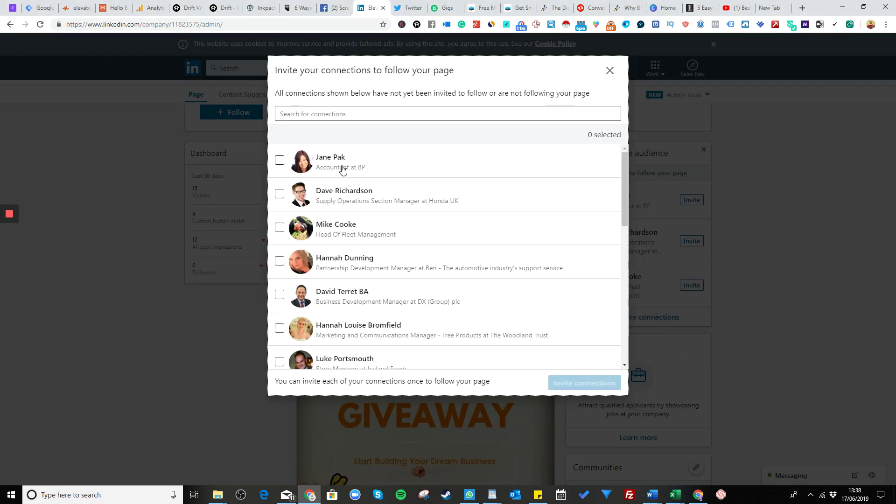
{"action": "scroll", "coordinate": [399, 182], "scroll_direction": "down", "scroll_amount": 2}
{"action": "scroll", "coordinate": [400, 183], "scroll_direction": "down", "scroll_amount": 1}
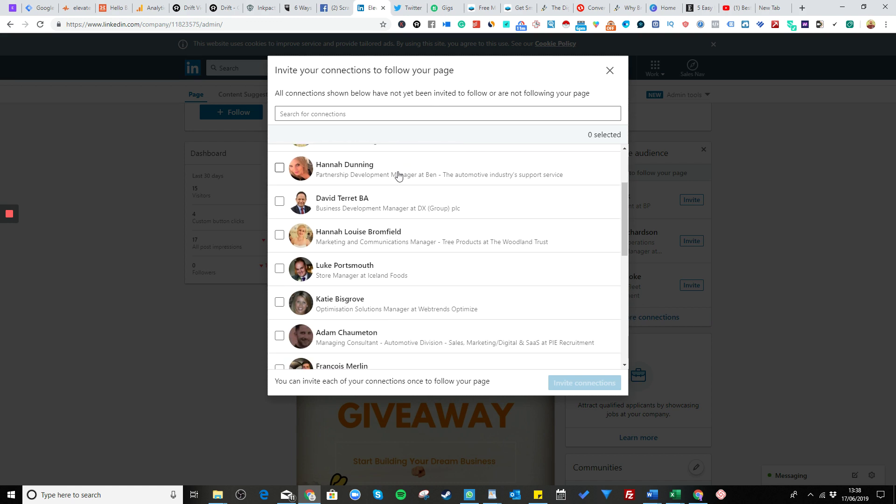
{"action": "left_click", "coordinate": [541, 113]}
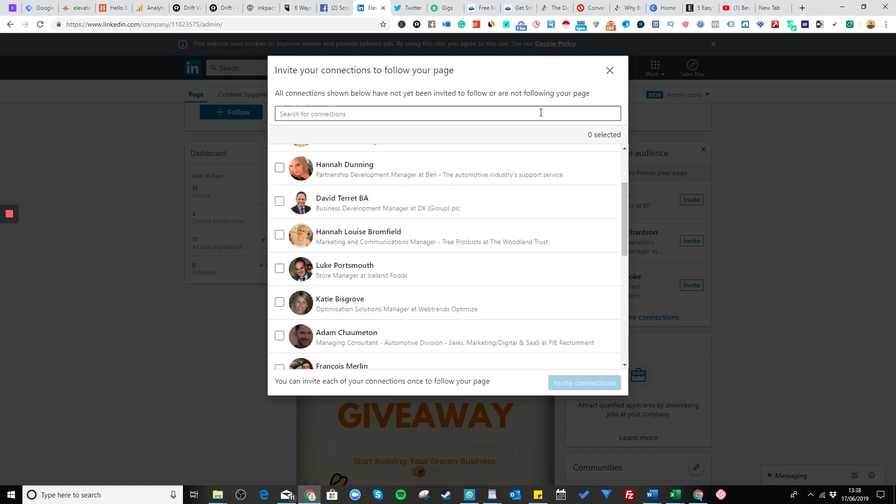
Dismiss the 'Invite your connections to follow your page' dialog with no invitations sent
{"action": "left_click", "coordinate": [611, 71]}
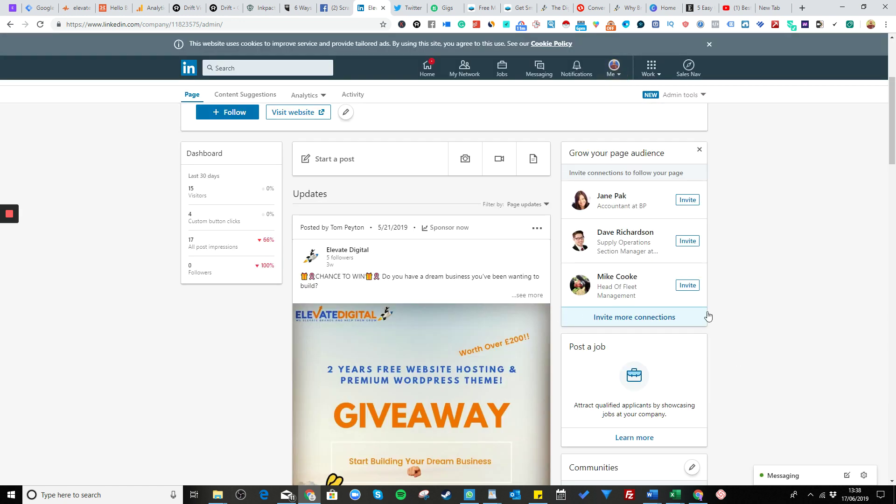